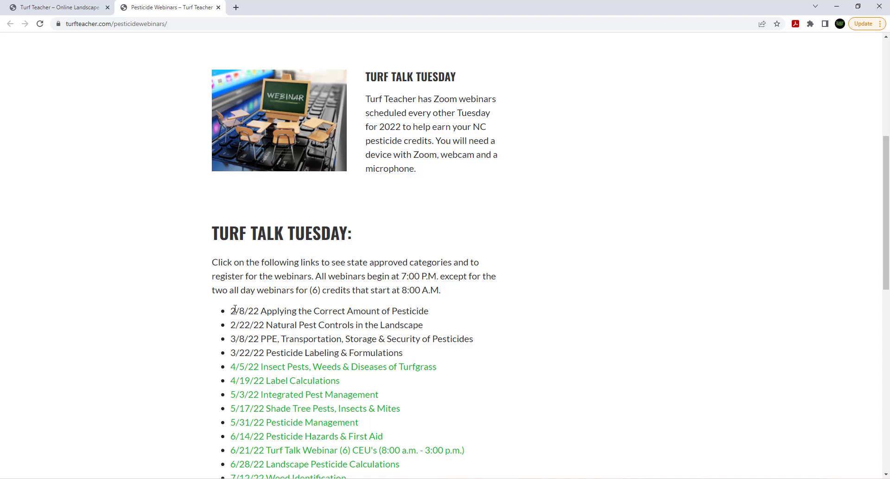
pyautogui.moveTo(235, 310); pyautogui.dragTo(351, 312)
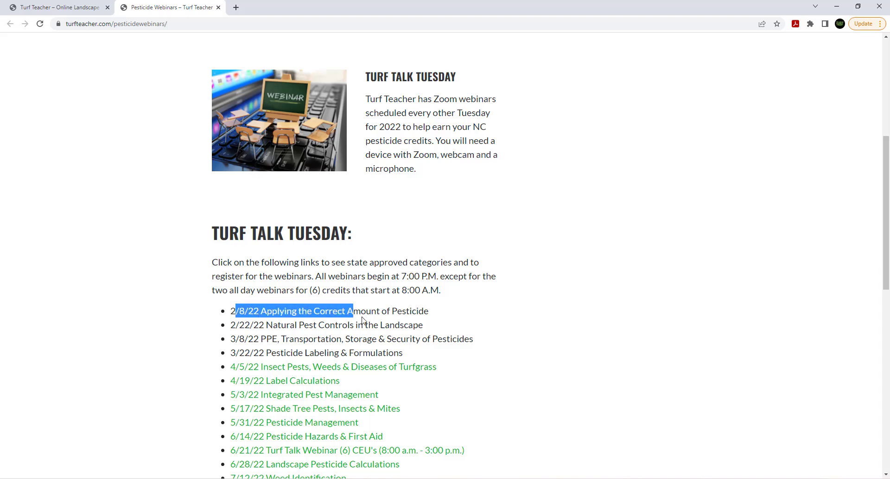
pyautogui.click(362, 319)
pyautogui.scroll(-3, 379, 322)
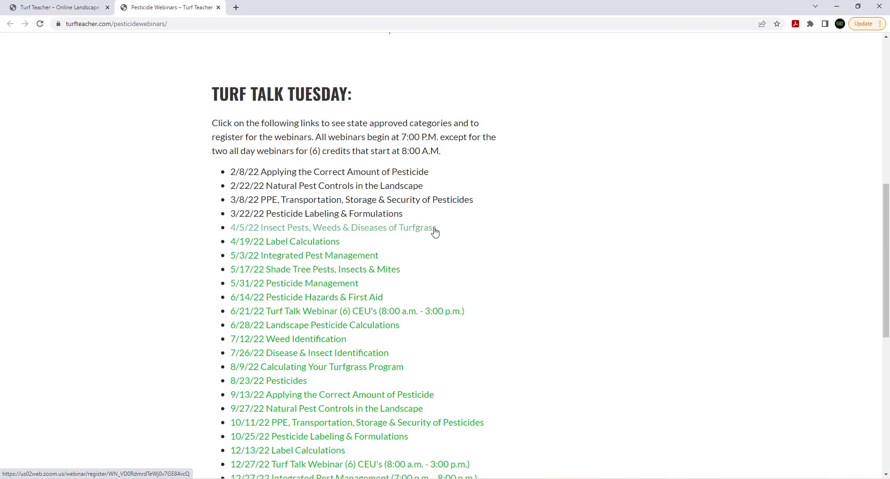
pyautogui.scroll(-2, 383, 265)
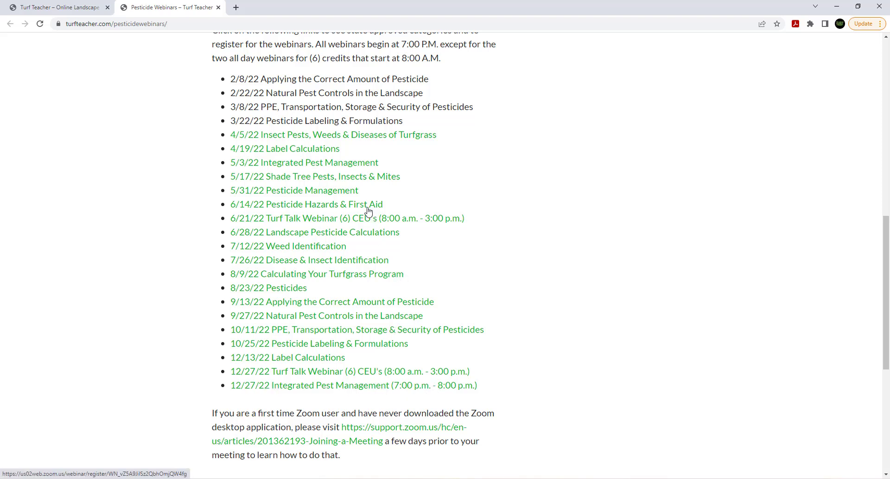
pyautogui.scroll(1, 369, 211)
pyautogui.scroll(1, 367, 208)
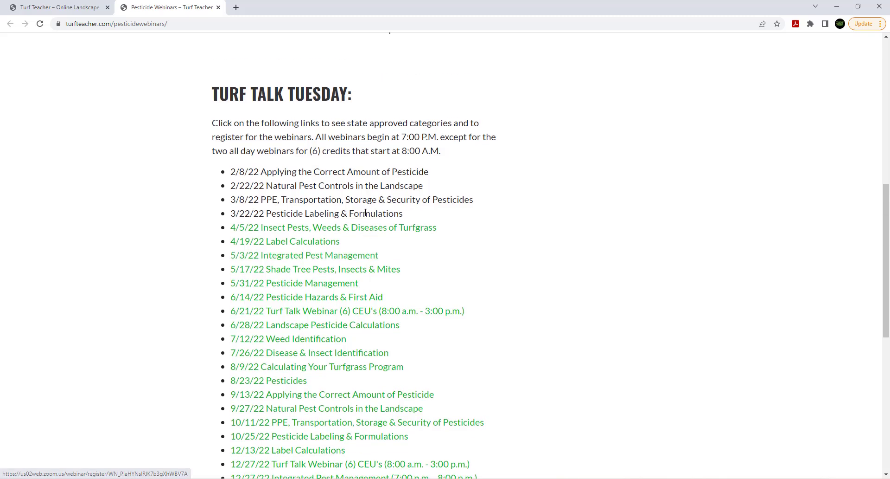
# - Open the 4/5/22 Insect Pests, Weeds & Diseases of Turfgrass registration page and scroll down to its form
pyautogui.click(316, 228)
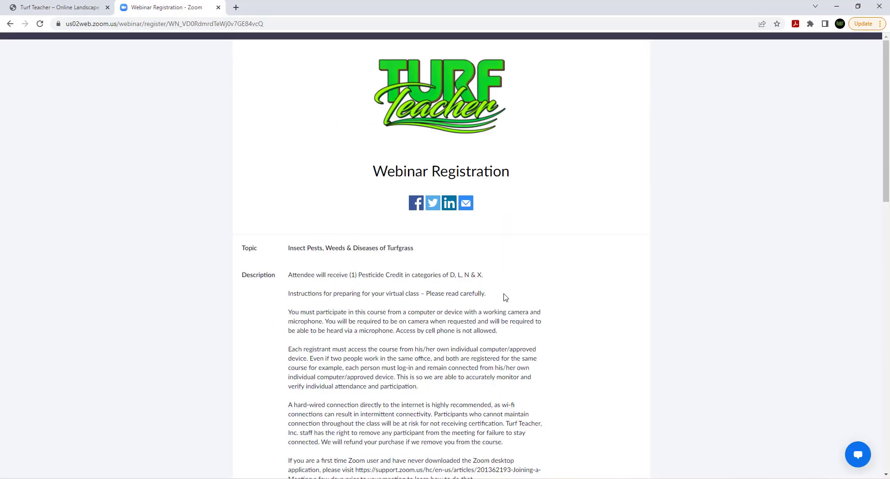
pyautogui.scroll(-2, 506, 297)
pyautogui.scroll(-1, 506, 297)
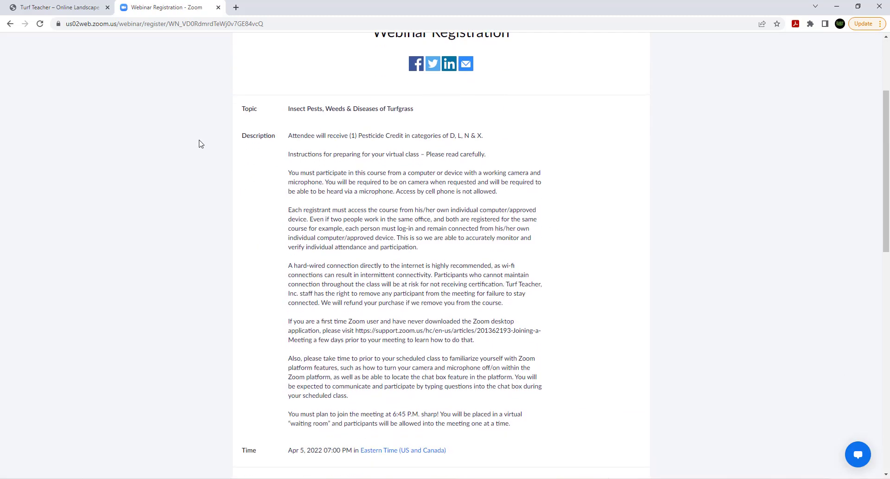
pyautogui.scroll(-2, 426, 255)
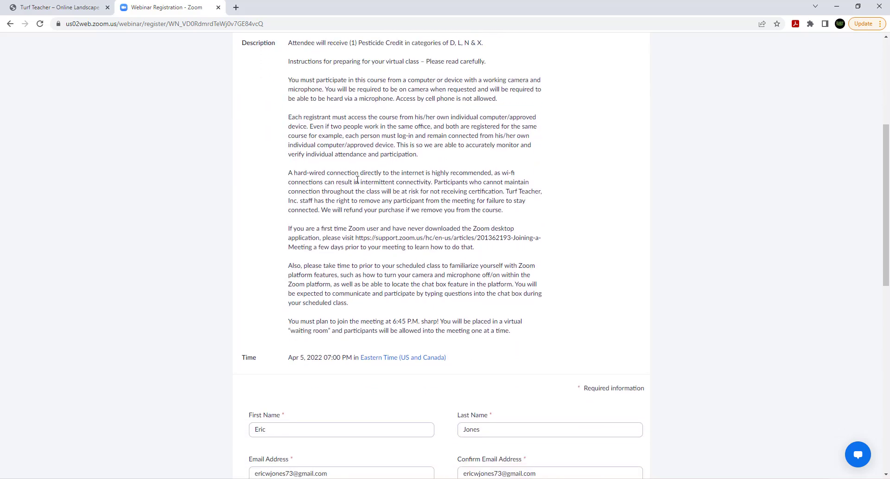
pyautogui.scroll(-5, 416, 201)
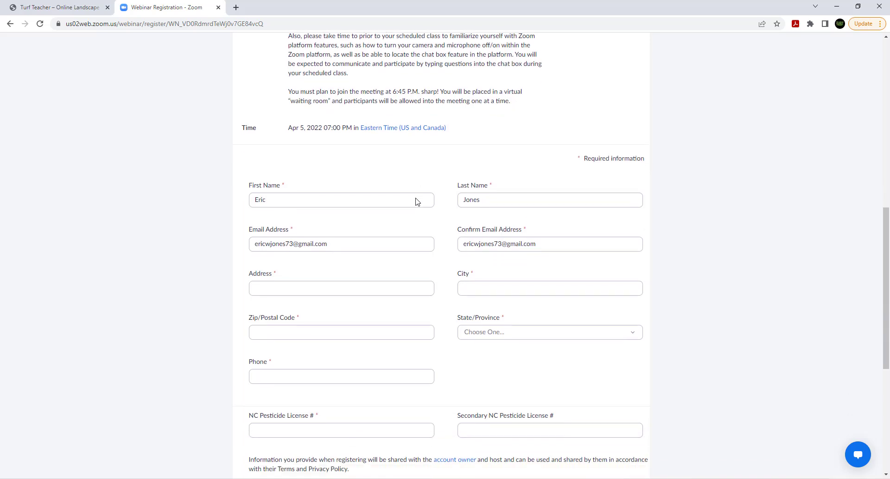
pyautogui.scroll(-2, 416, 202)
pyautogui.scroll(4, 415, 204)
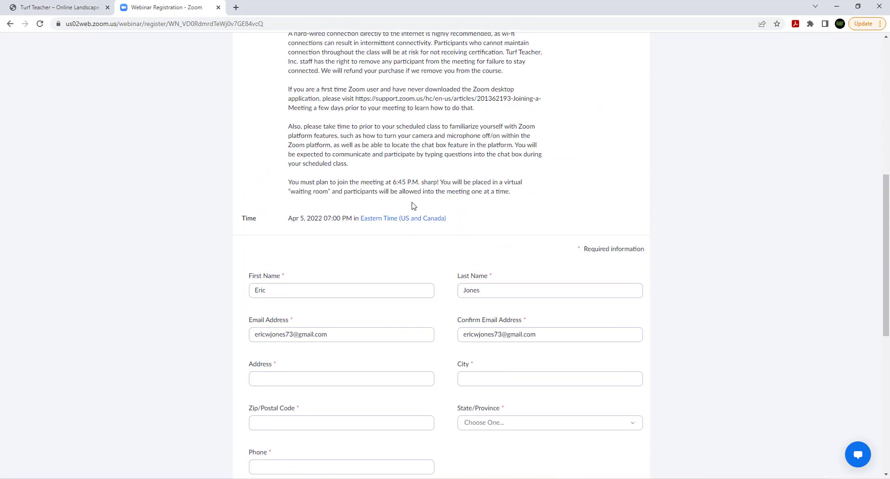
pyautogui.scroll(-1, 496, 282)
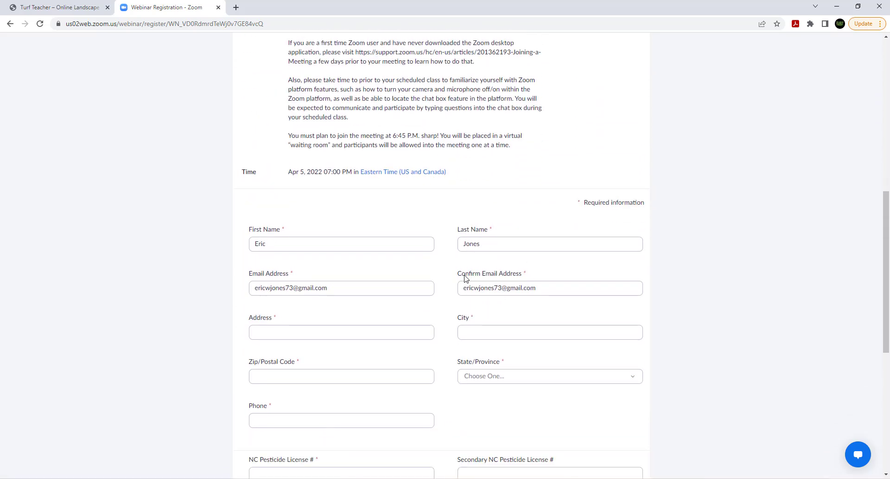
# - Autofill street address, city and zip from the saved address, and retype the confirmation e-mail
pyautogui.click(316, 330)
pyautogui.click(299, 349)
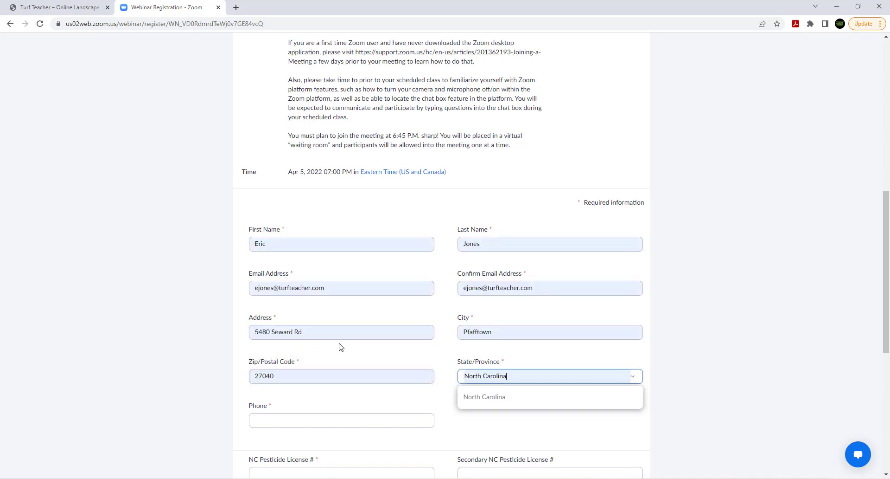
pyautogui.click(573, 287)
pyautogui.moveTo(573, 288); pyautogui.dragTo(439, 286)
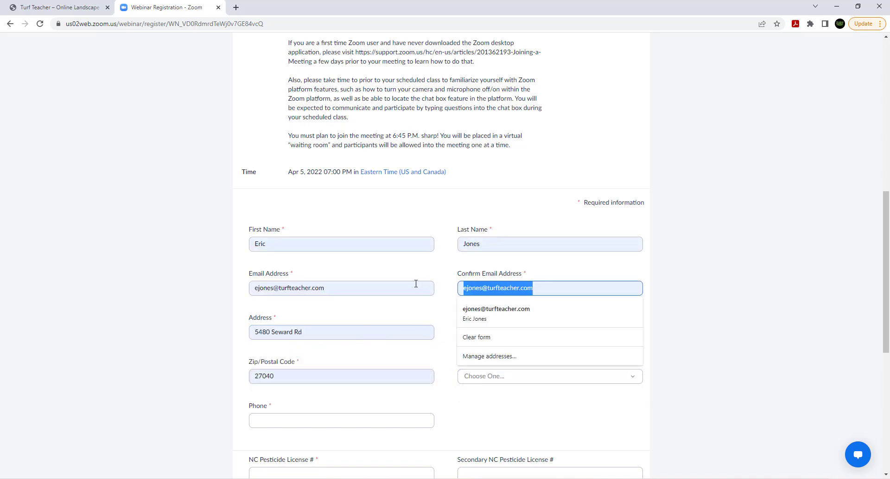
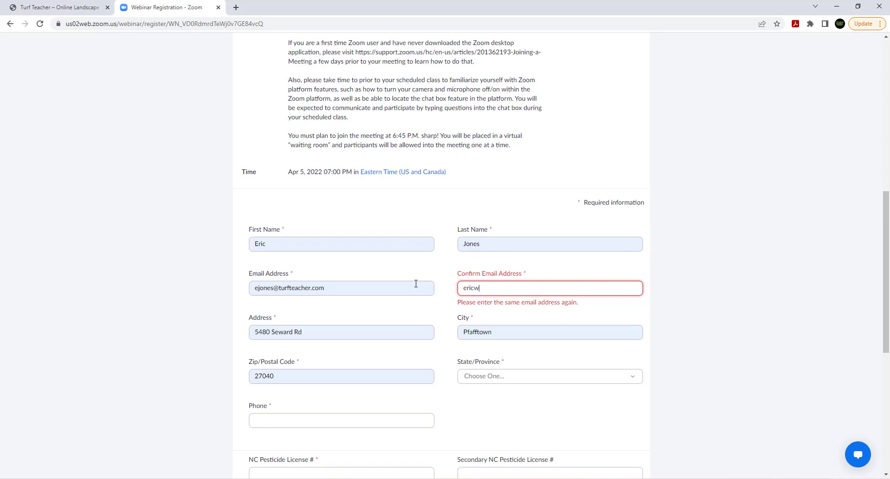
# - Copy the confirmation e-mail address into Email Address so both entries match
pyautogui.moveTo(537, 288); pyautogui.dragTo(464, 290)
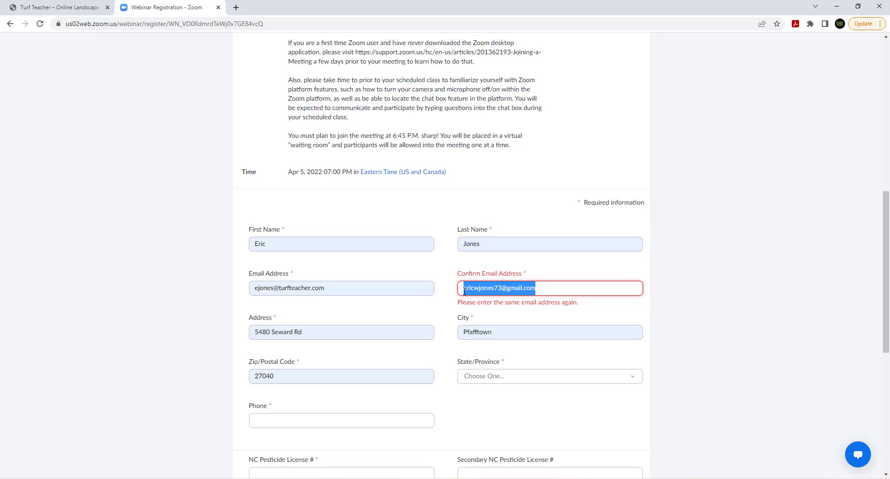
pyautogui.rightClick(472, 290)
pyautogui.click(489, 327)
pyautogui.moveTo(324, 288); pyautogui.dragTo(239, 285)
pyautogui.press('BackSpace')
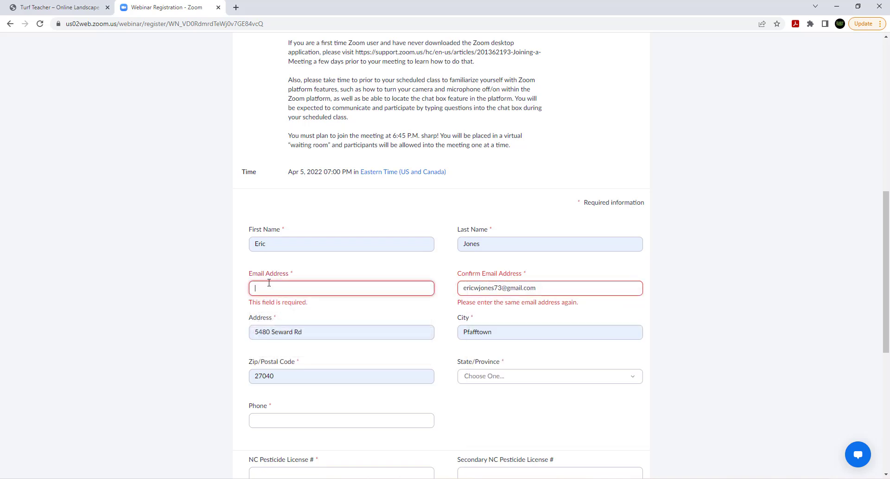
pyautogui.rightClick(269, 287)
pyautogui.click(291, 358)
# - Begin the phone number entry, briefly opening and closing the state choices
pyautogui.scroll(-2, 357, 325)
pyautogui.click(267, 333)
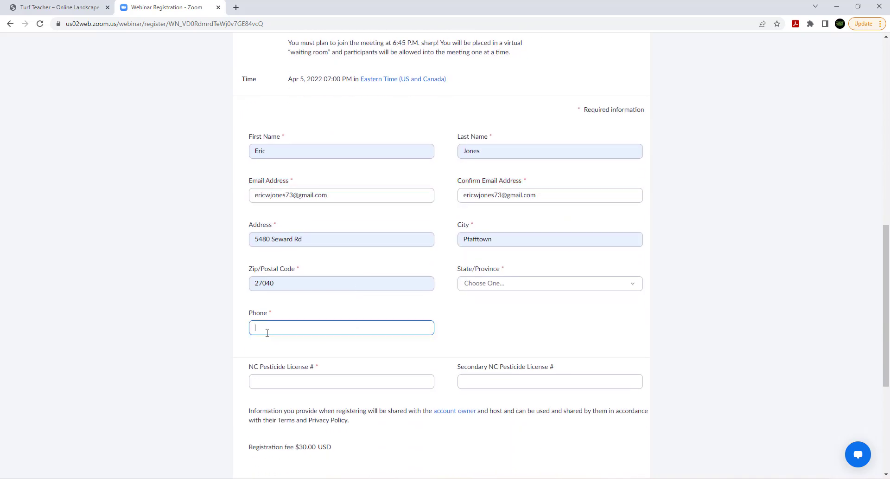
pyautogui.click(501, 282)
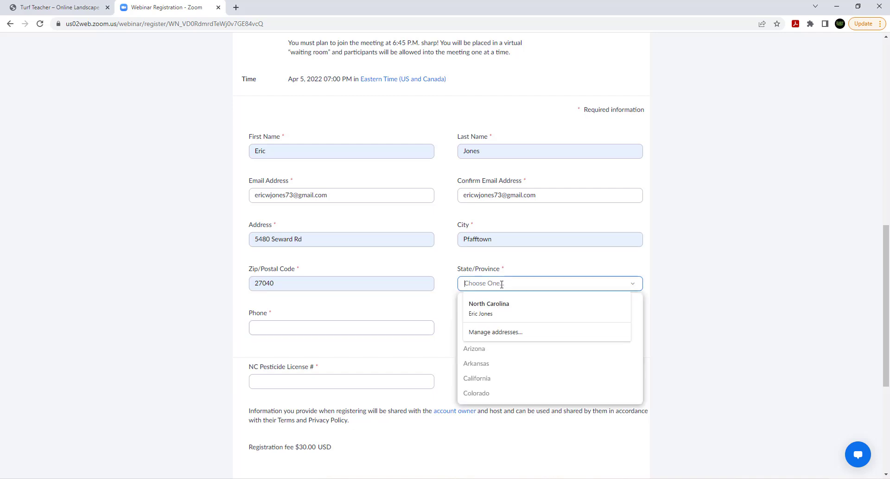
pyautogui.click(318, 328)
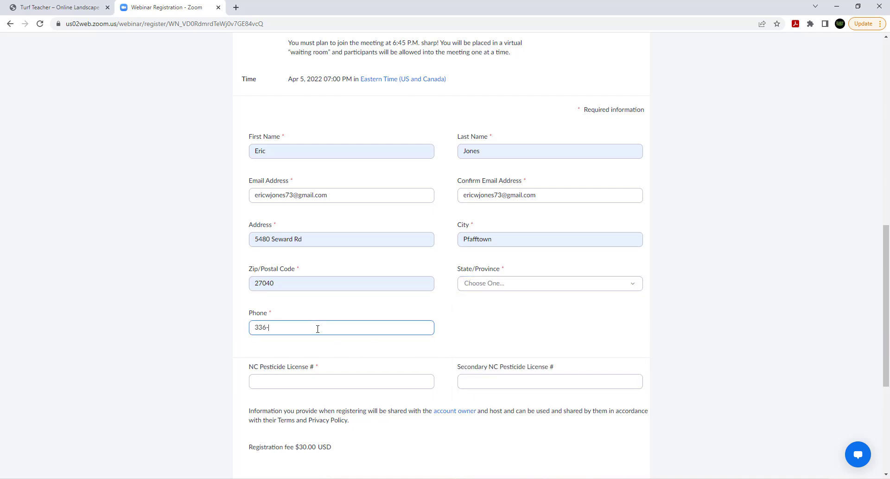
# - Enter the registrant's phone number and move on to the NC Pesticide License # field
pyautogui.click(297, 379)
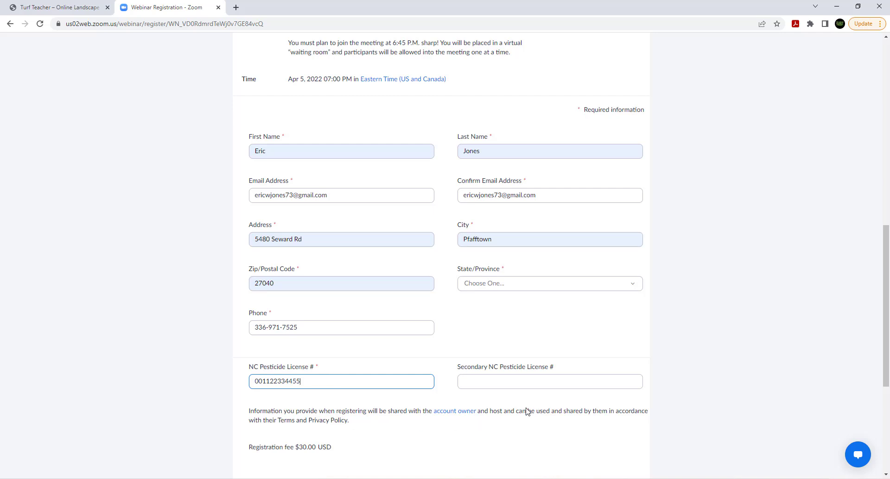
pyautogui.scroll(-1, 505, 381)
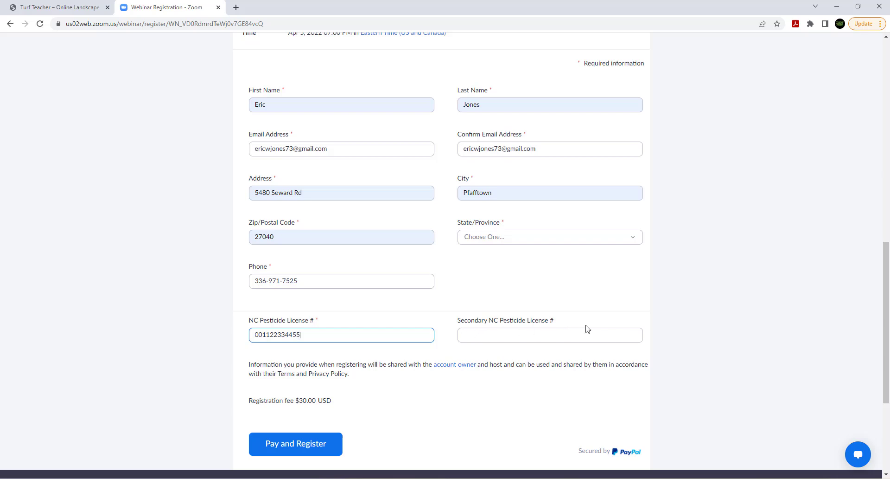
pyautogui.scroll(4, 441, 384)
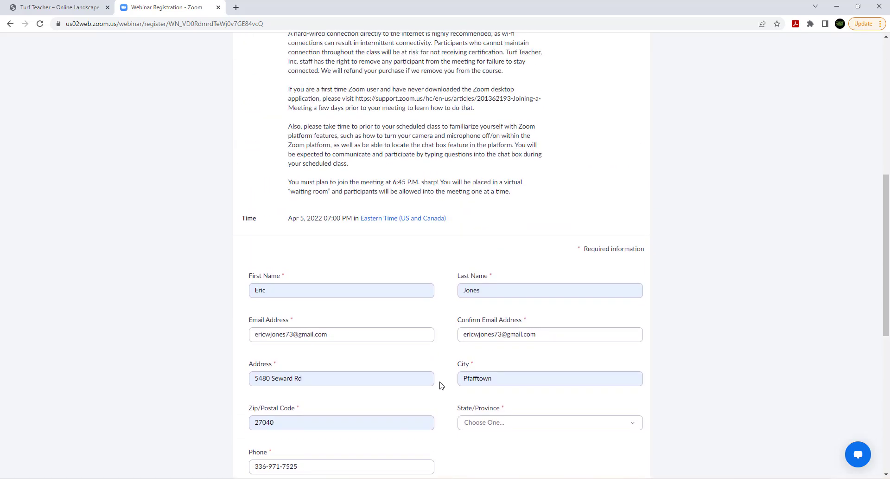
pyautogui.scroll(-6, 441, 385)
# - Set State/Province to North Carolina and submit Pay and Register for the $30.00 USD charge
pyautogui.click(290, 355)
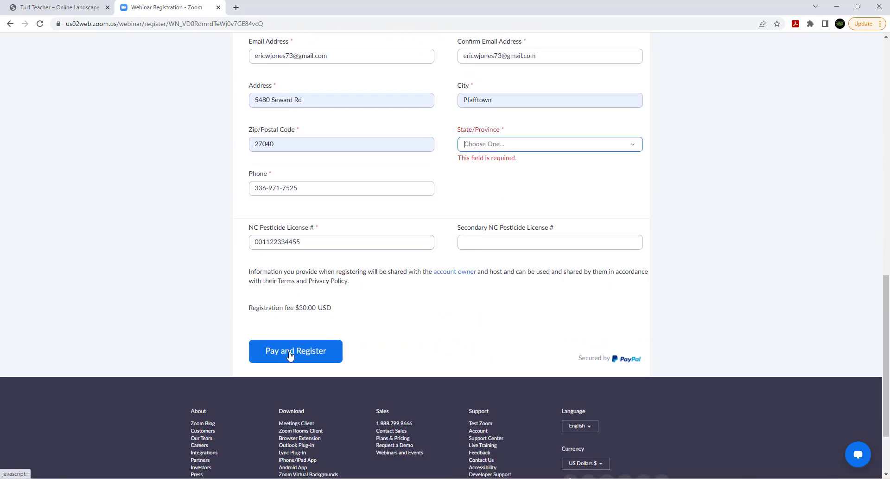
pyautogui.click(538, 150)
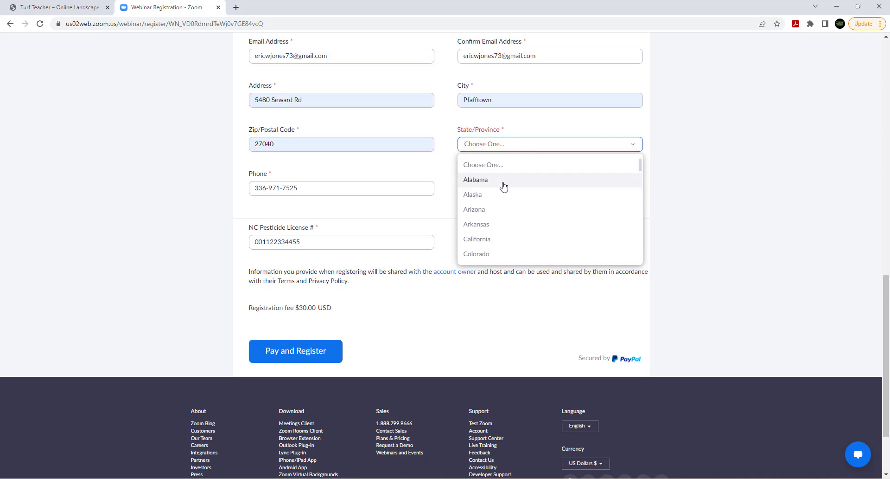
pyautogui.scroll(-2, 502, 204)
pyautogui.scroll(-5, 502, 204)
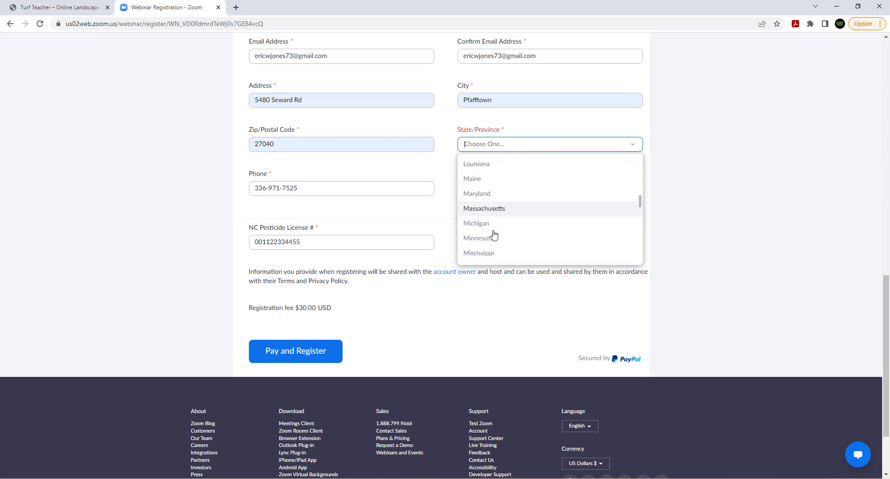
pyautogui.scroll(-3, 488, 237)
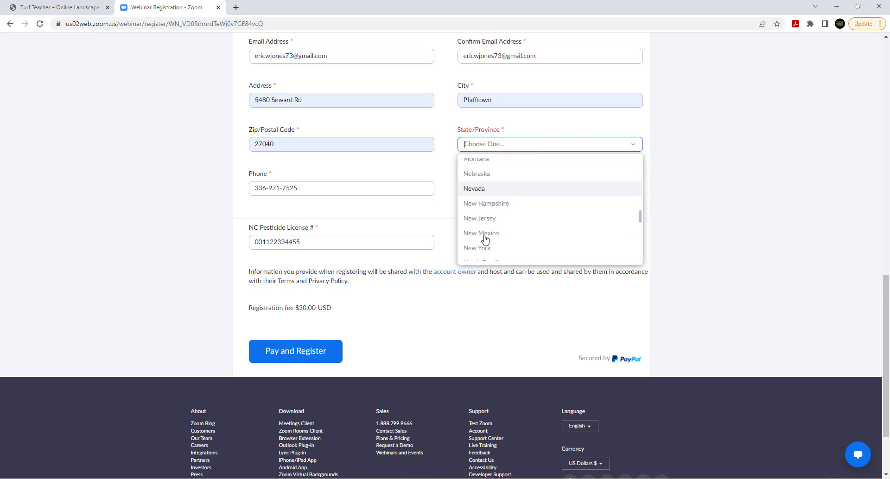
pyautogui.click(483, 221)
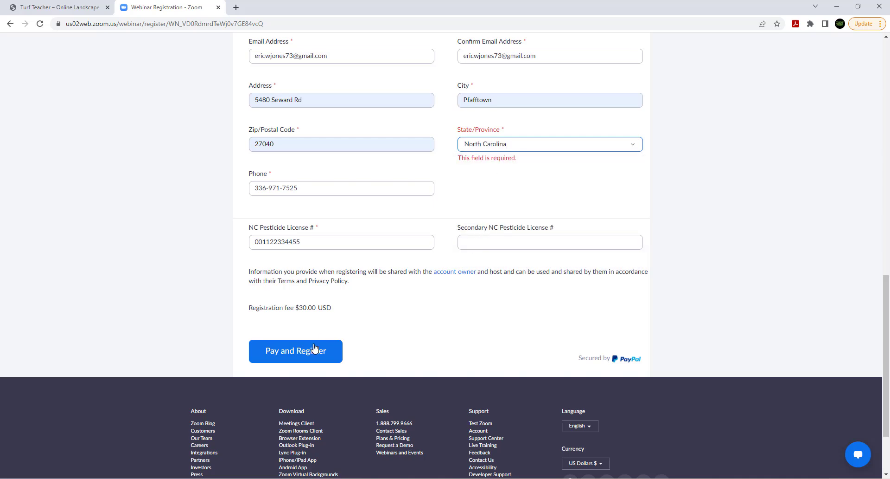
pyautogui.click(297, 351)
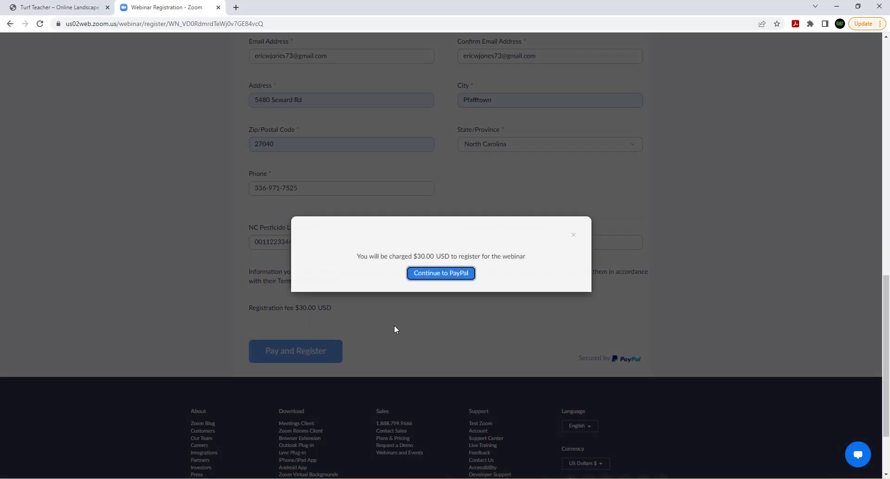
# - Continue to PayPal and choose Pay with Debit or Credit Card in the checkout window
pyautogui.click(449, 272)
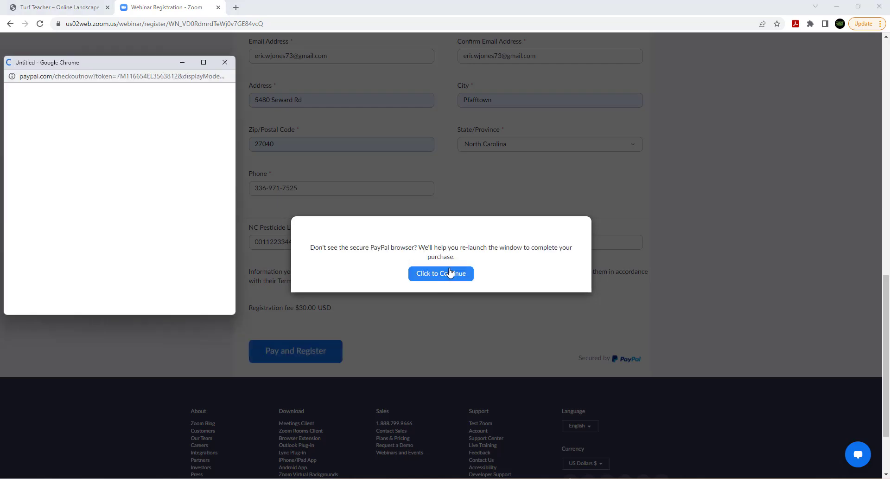
pyautogui.moveTo(139, 65); pyautogui.dragTo(197, 58)
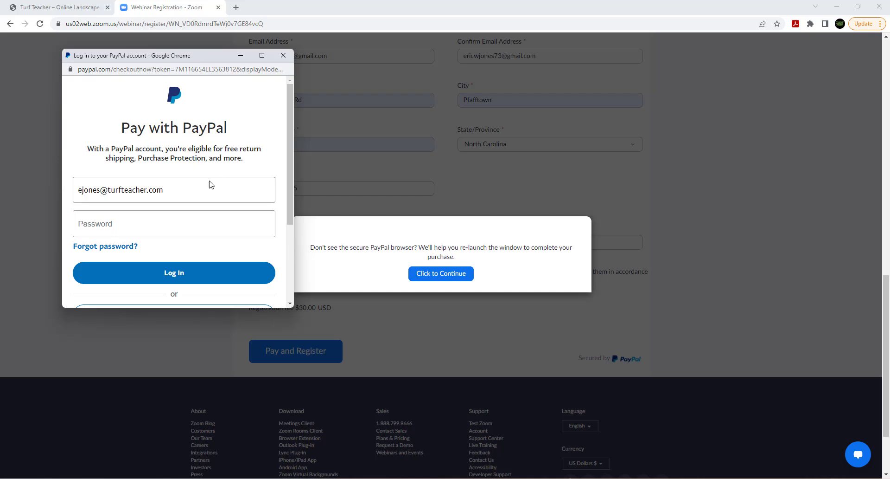
pyautogui.scroll(-1, 189, 193)
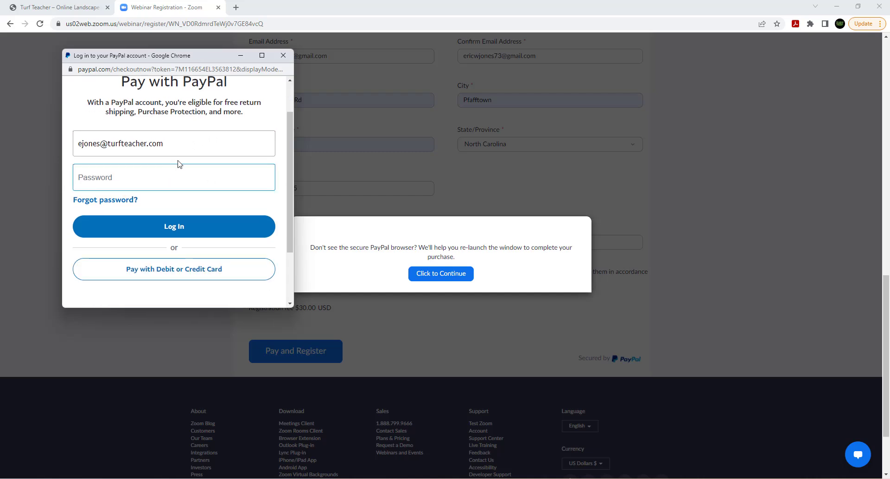
pyautogui.scroll(-2, 139, 150)
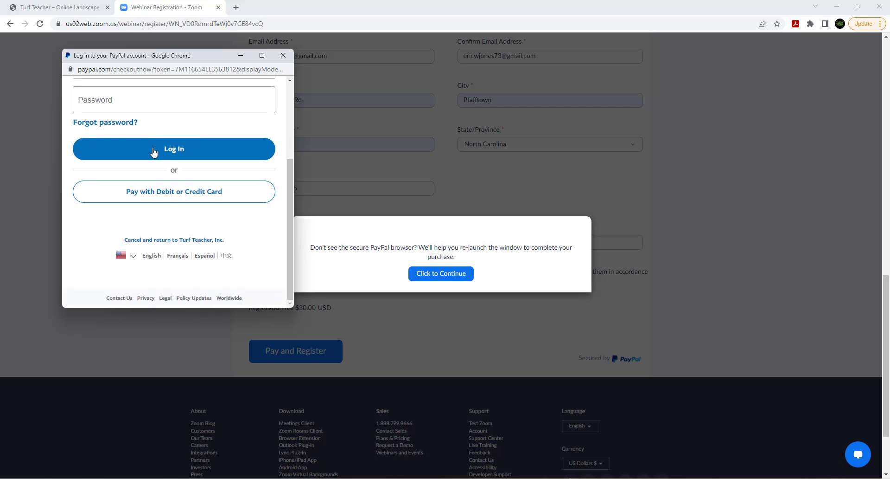
pyautogui.click(163, 194)
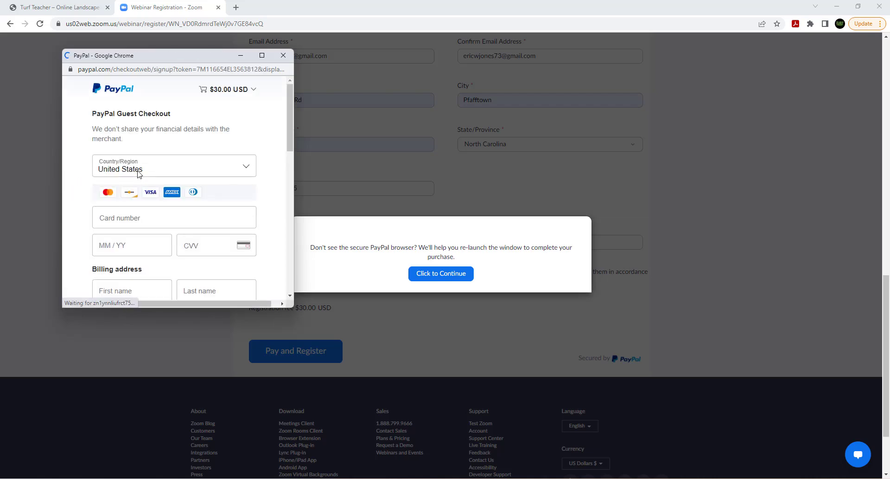
pyautogui.scroll(-1, 139, 170)
pyautogui.scroll(-7, 132, 169)
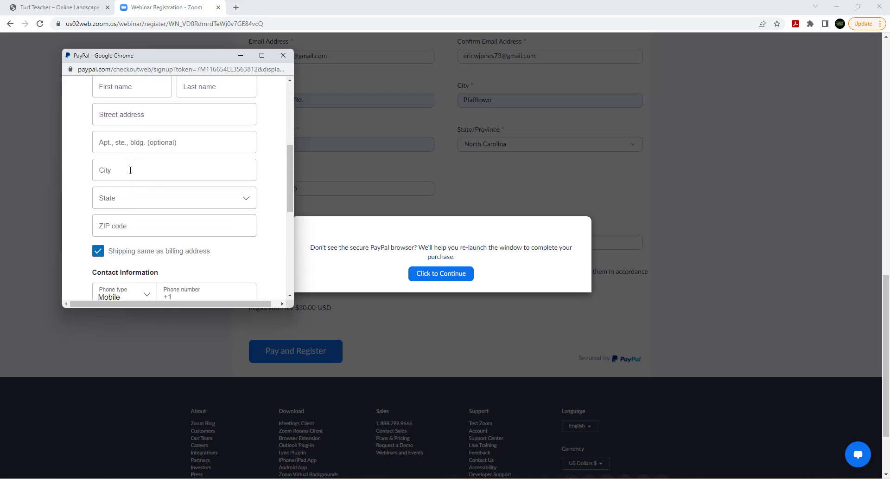
pyautogui.scroll(-3, 130, 169)
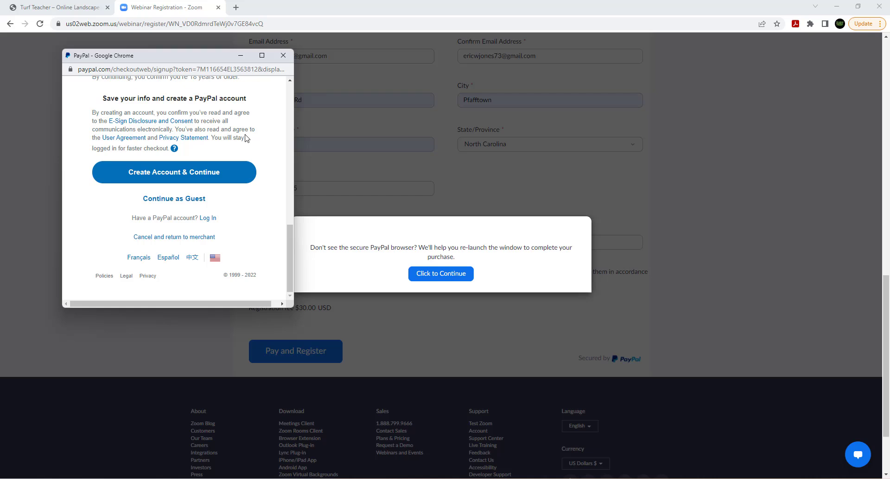
pyautogui.scroll(3, 246, 138)
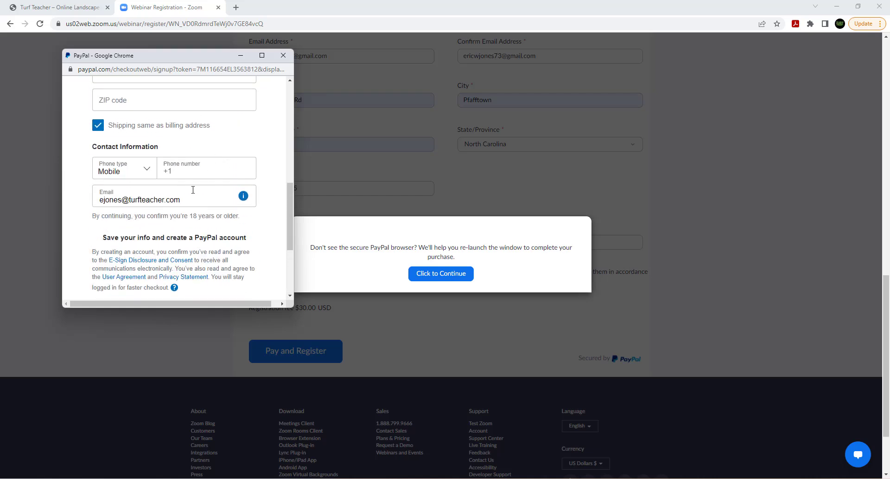
pyautogui.scroll(-3, 193, 189)
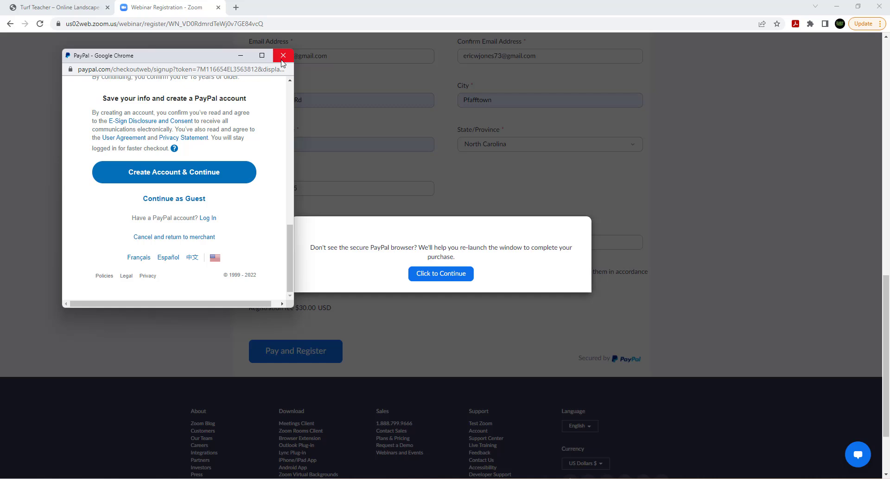
# - Close the PayPal checkout and the Zoom registration tab, then minimize Chrome
pyautogui.click(288, 56)
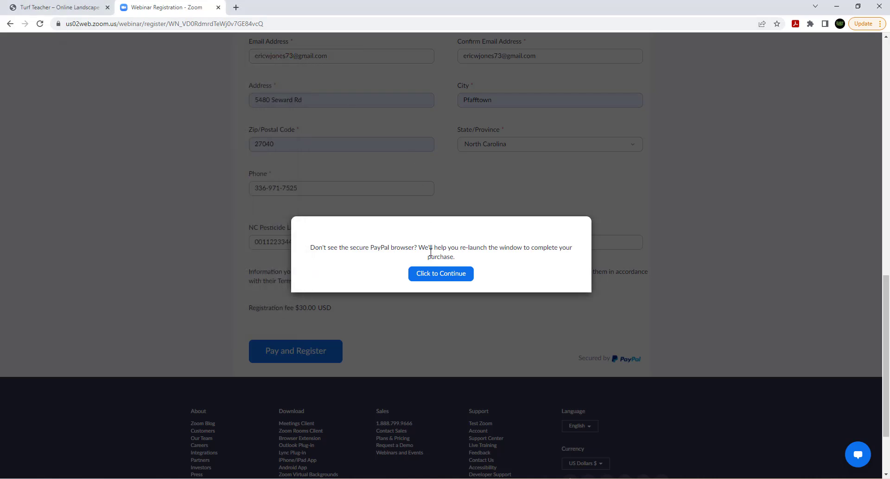
pyautogui.click(444, 274)
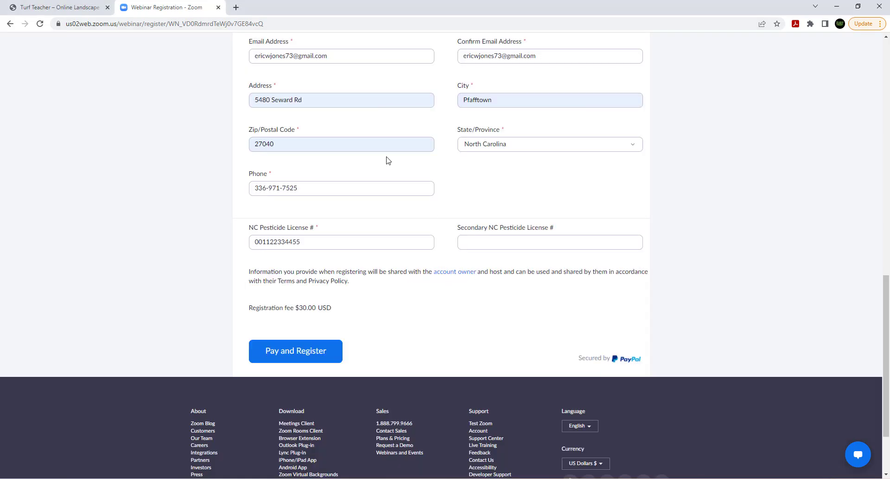
pyautogui.click(219, 7)
pyautogui.scroll(3, 496, 237)
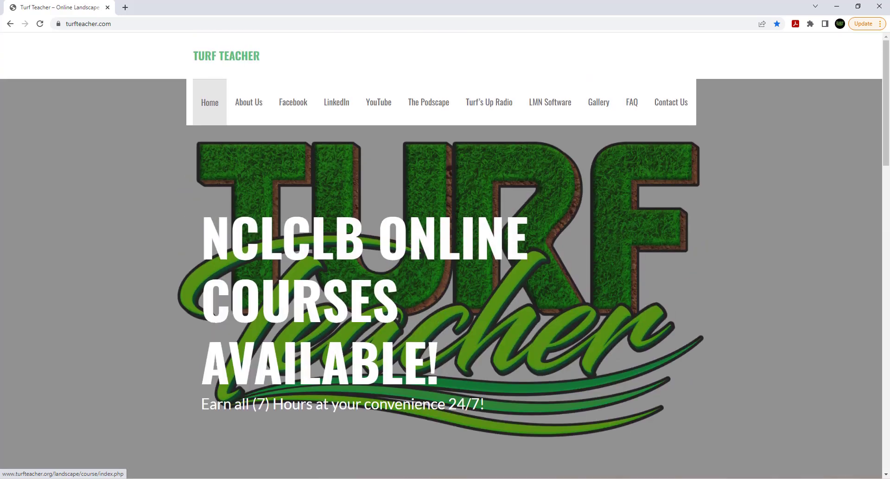
pyautogui.click(833, 6)
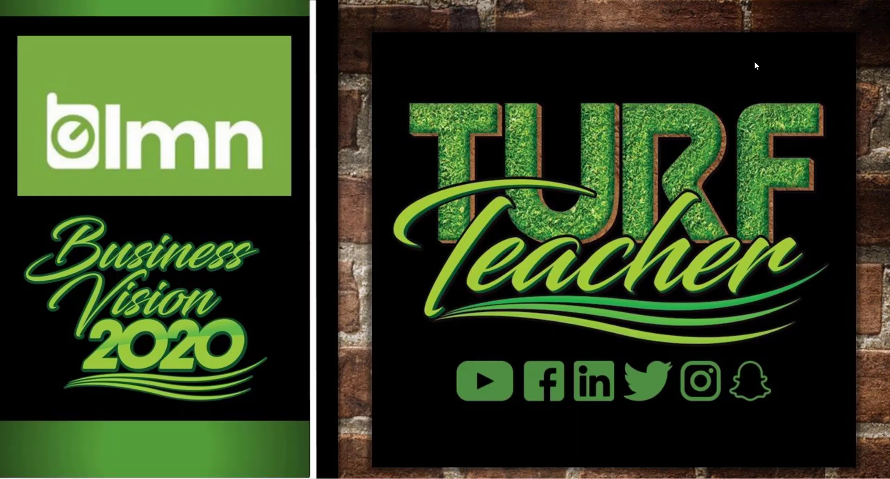